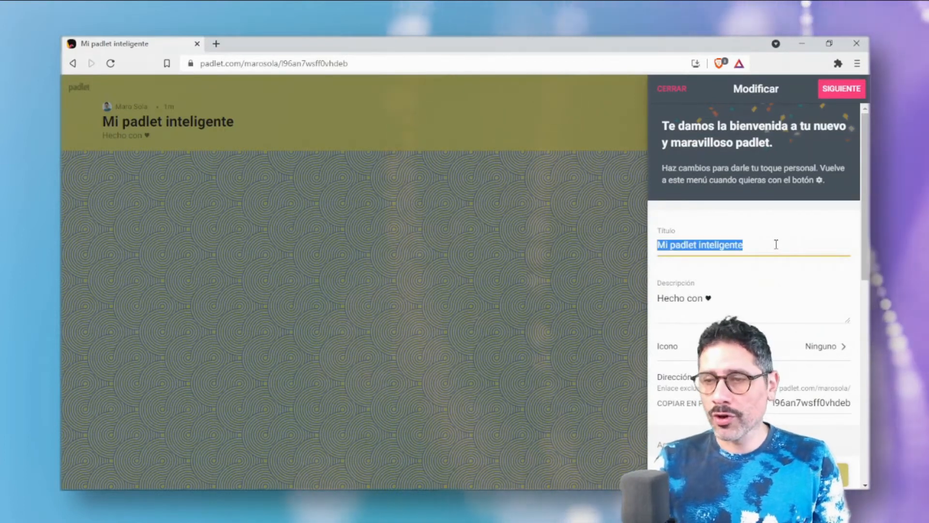
Title the padlet "Facilitadorxs Digitales" and set its icon to the smiling cat face emoji from the animals and nature category.
text(Facilitadorxs Digitales)
key(Tab)
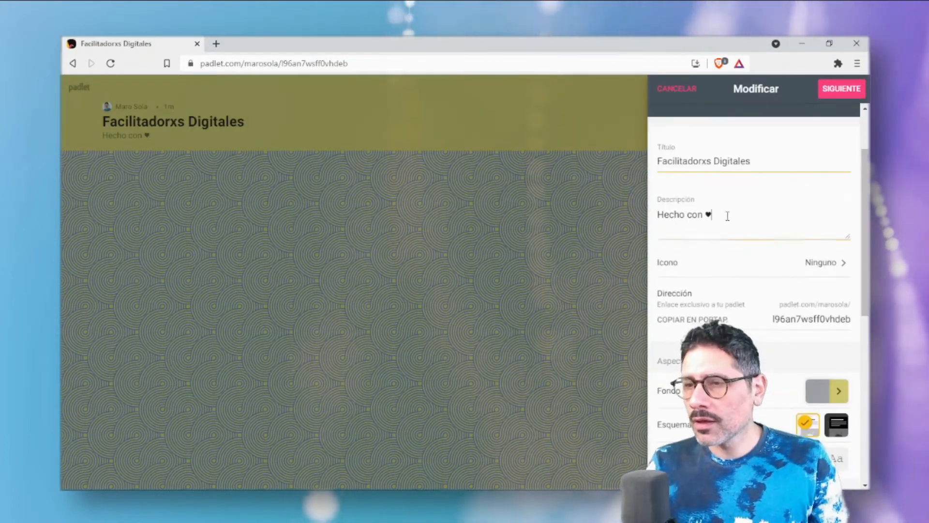
scroll(851, 208, down, 2)
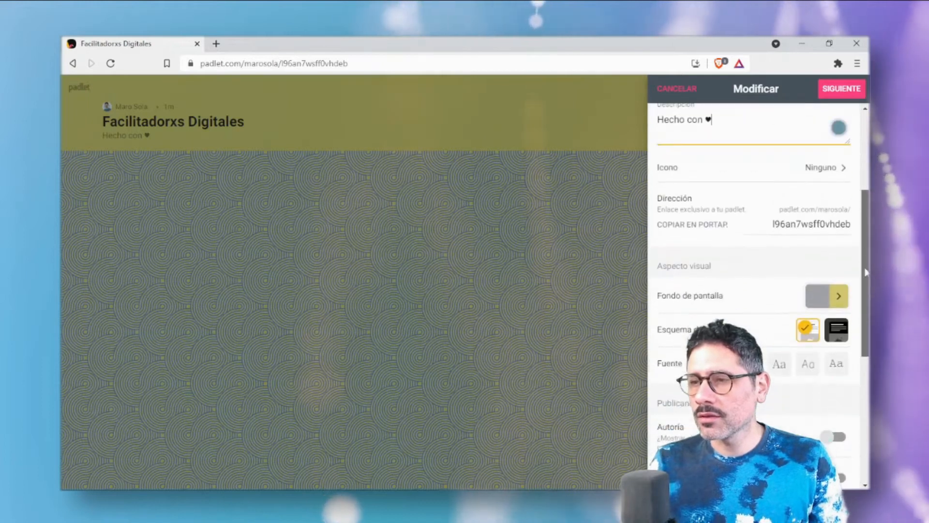
click(850, 169)
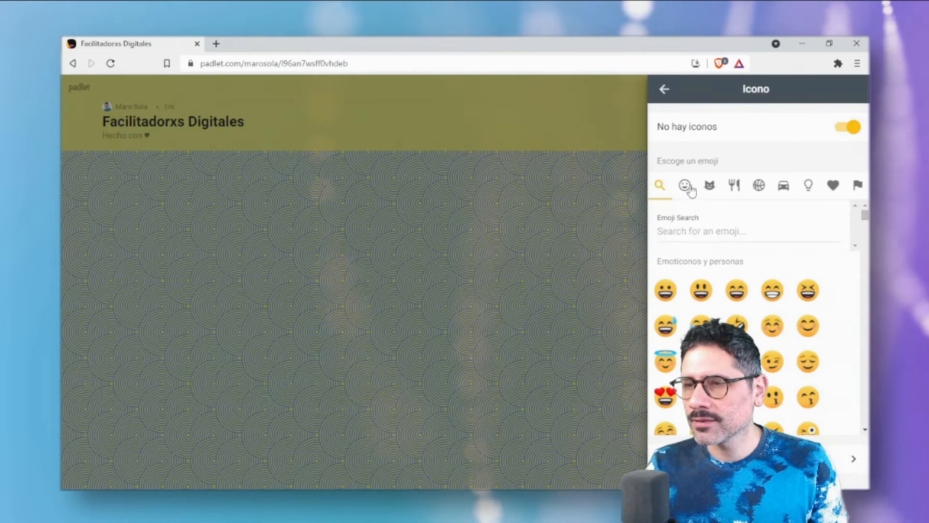
click(710, 185)
click(700, 242)
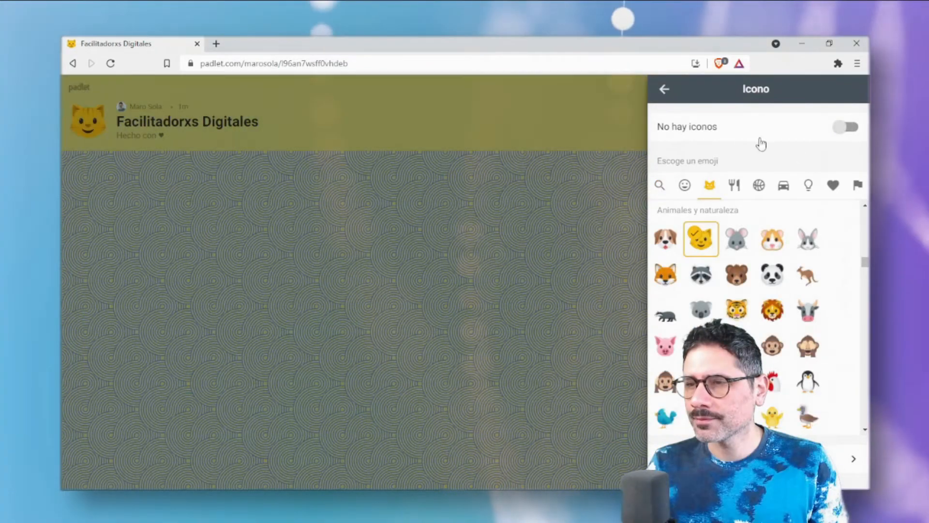
click(665, 90)
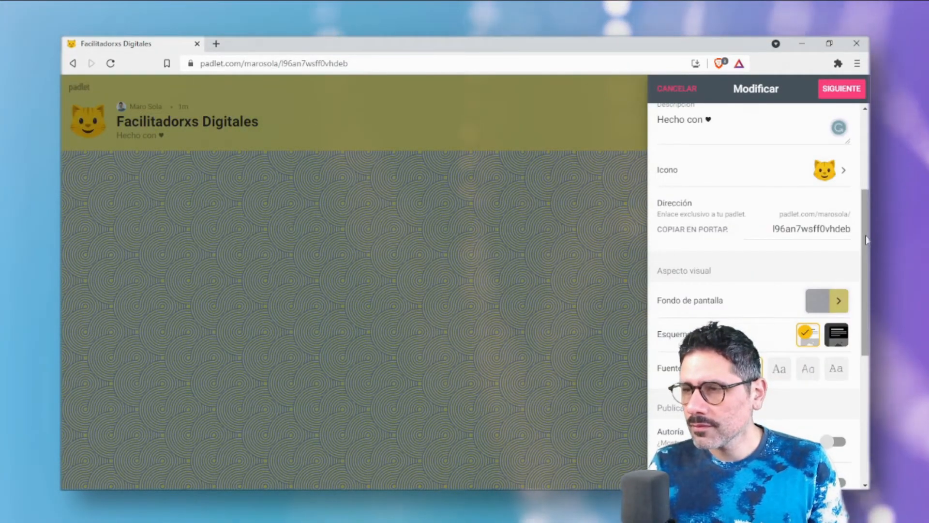
Review the padlet's address, wallpaper categories, color scheme, font, posting options and content filtering settings.
scroll(866, 239, down, 1)
click(817, 181)
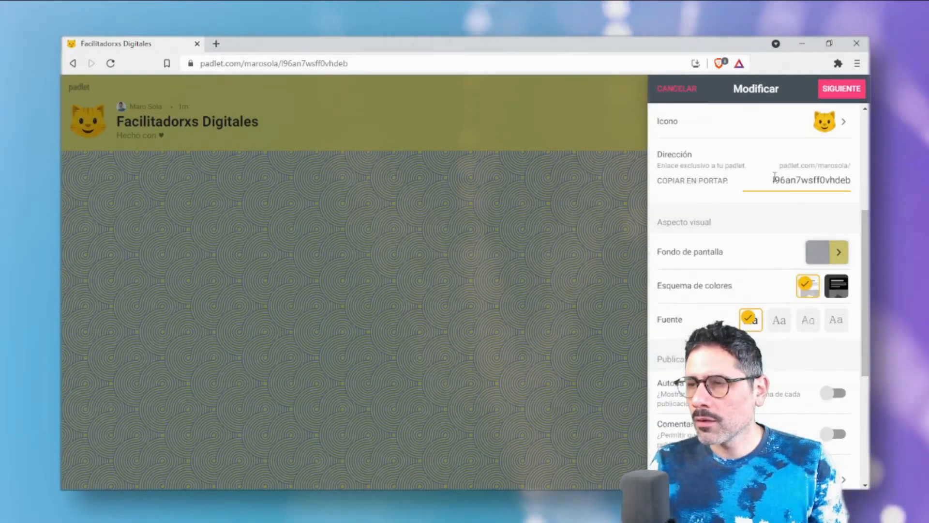
double_click(817, 181)
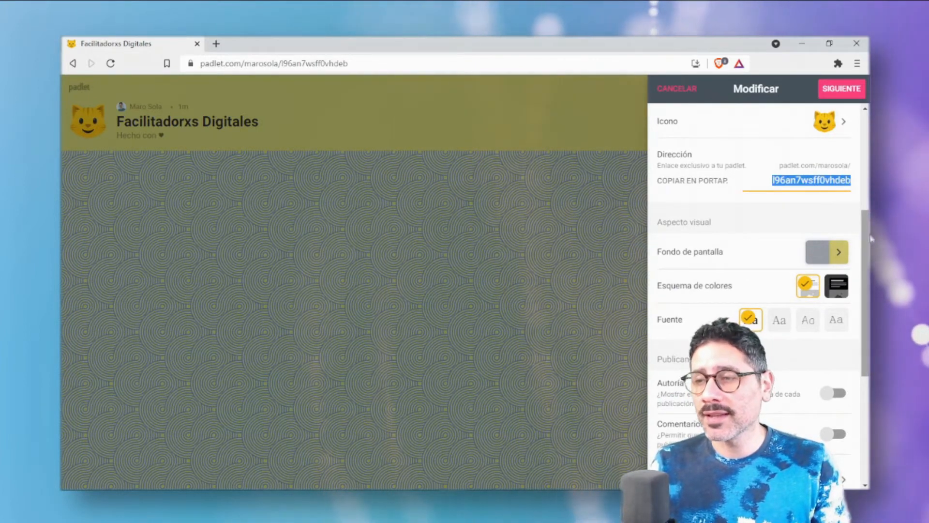
click(837, 252)
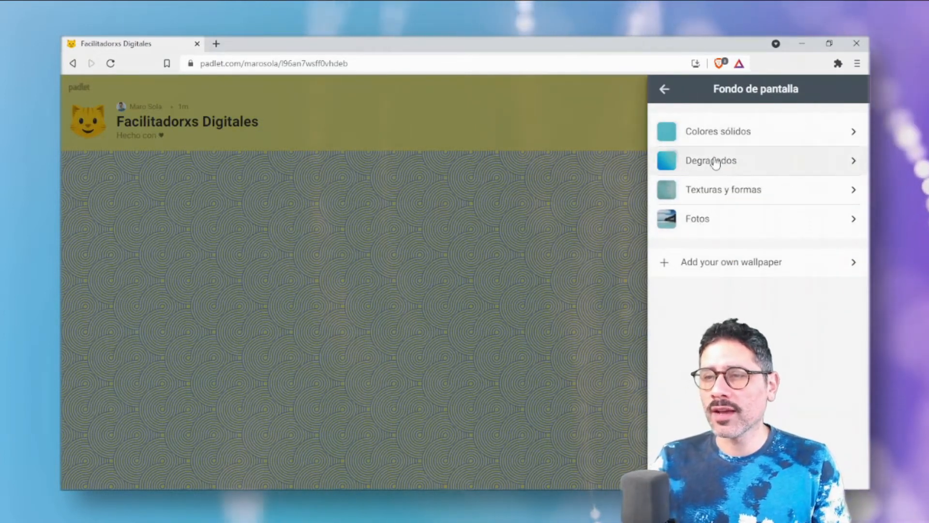
click(664, 89)
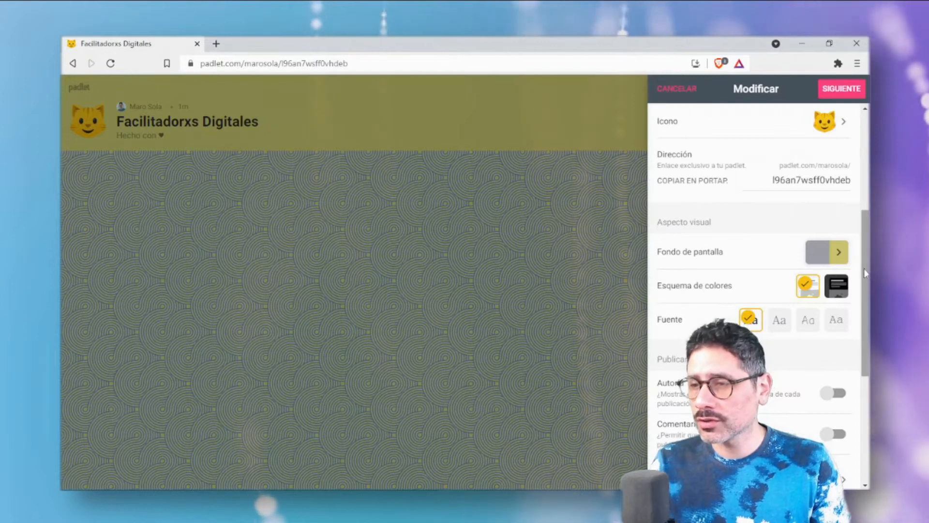
scroll(715, 198, down, 4)
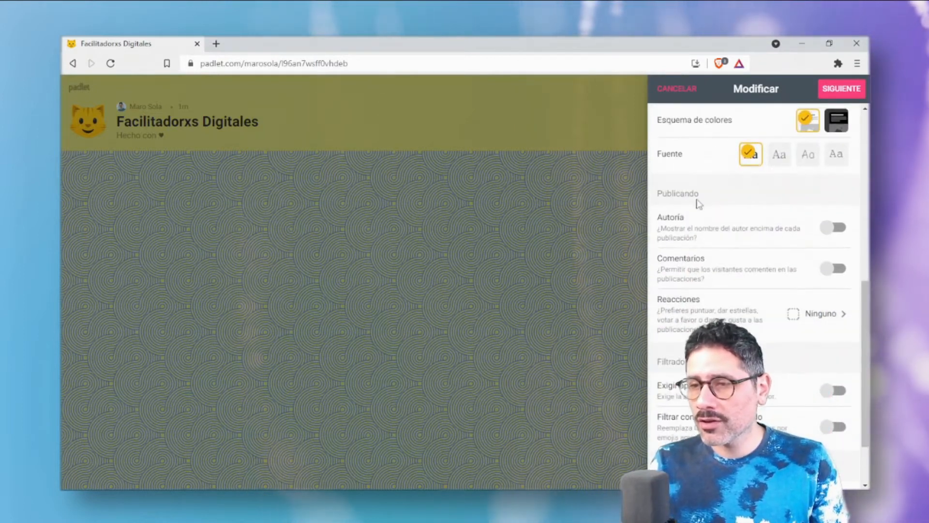
scroll(865, 424, down, 2)
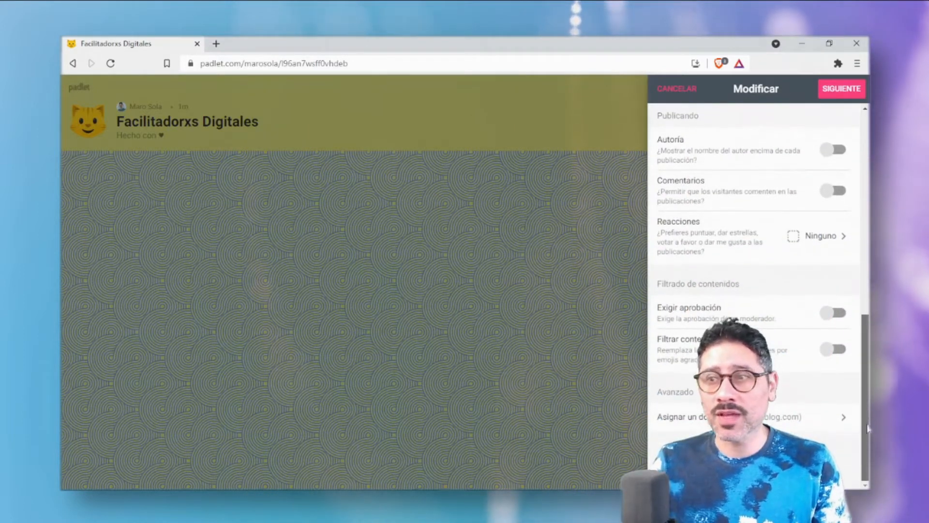
scroll(865, 424, up, 10)
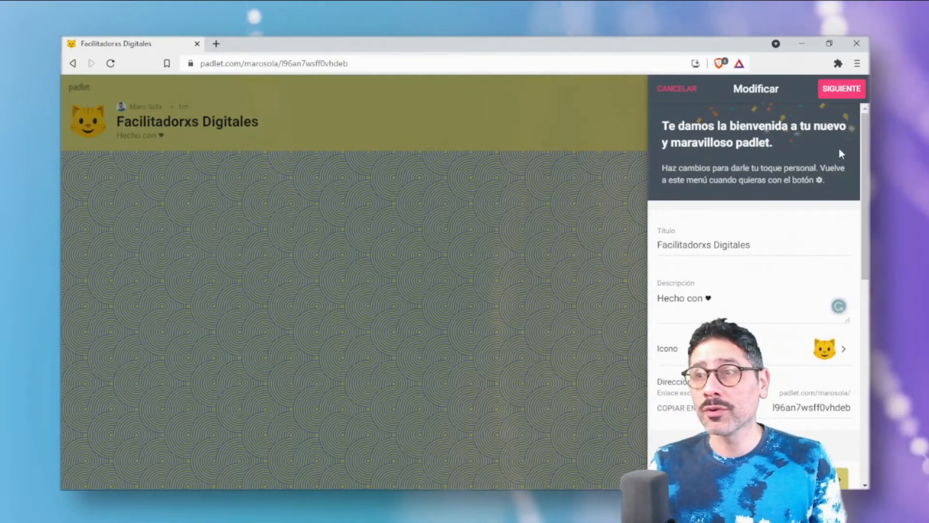
Finish the padlet setup and publish a first post with the subject "Hola".
click(842, 91)
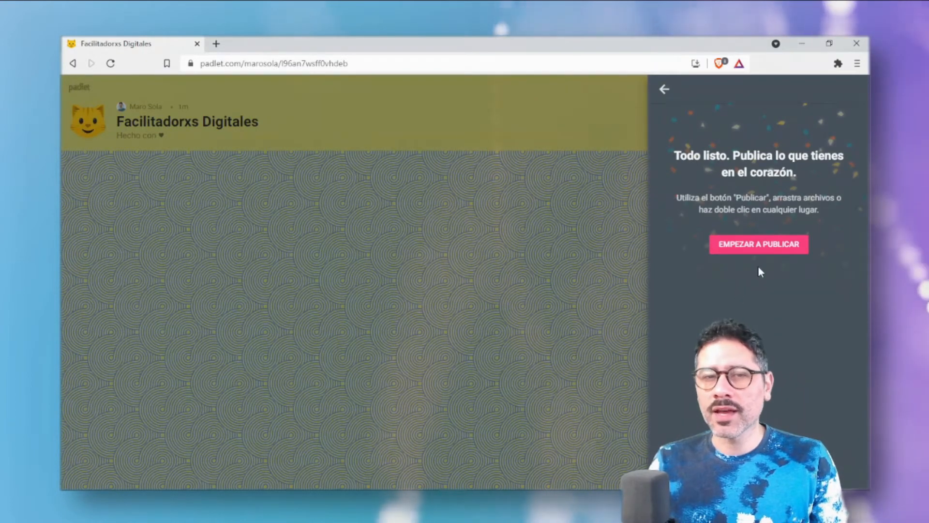
click(756, 248)
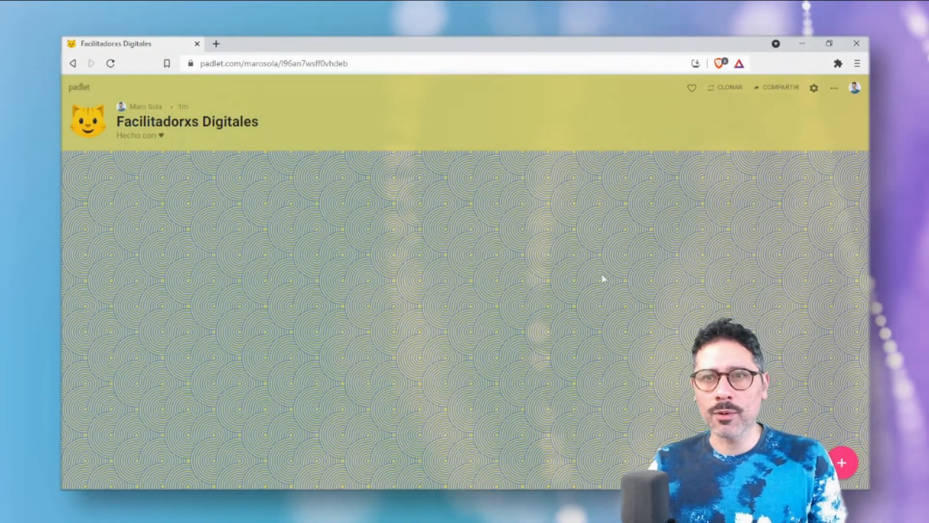
click(846, 466)
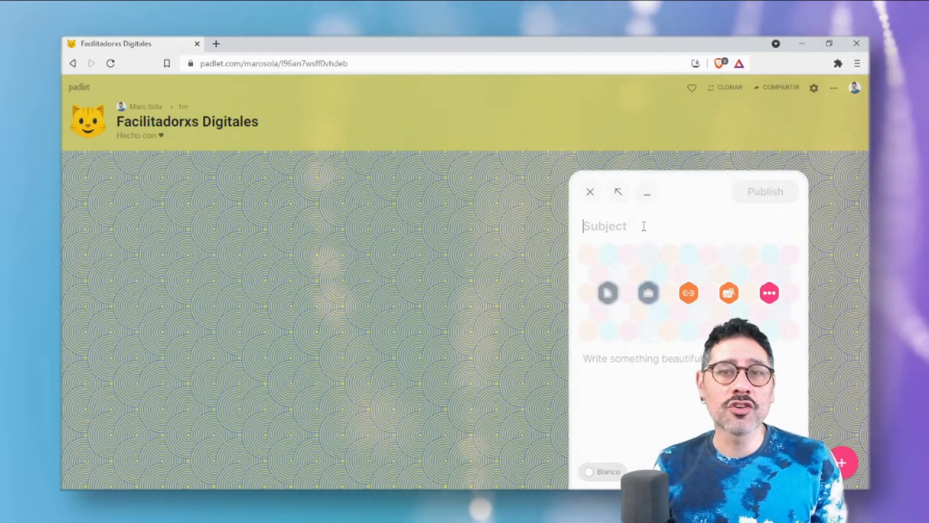
text(Hola)
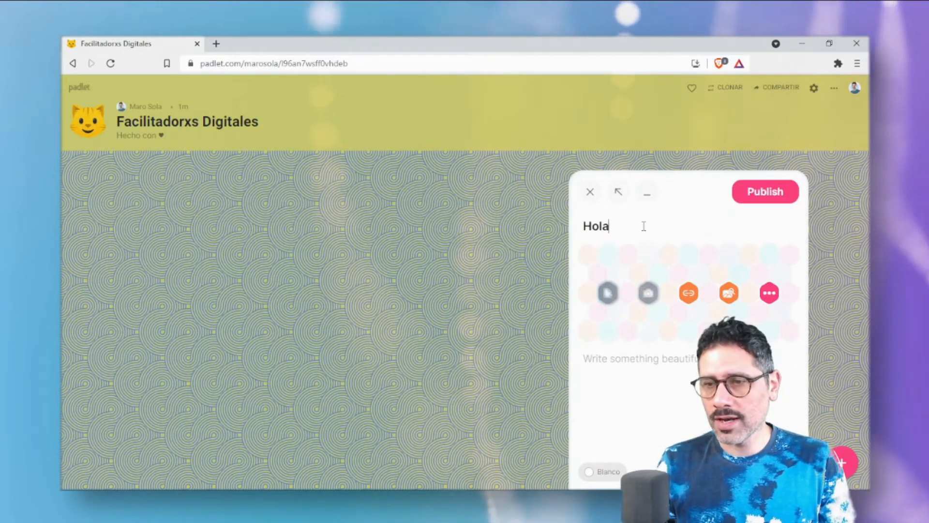
click(769, 192)
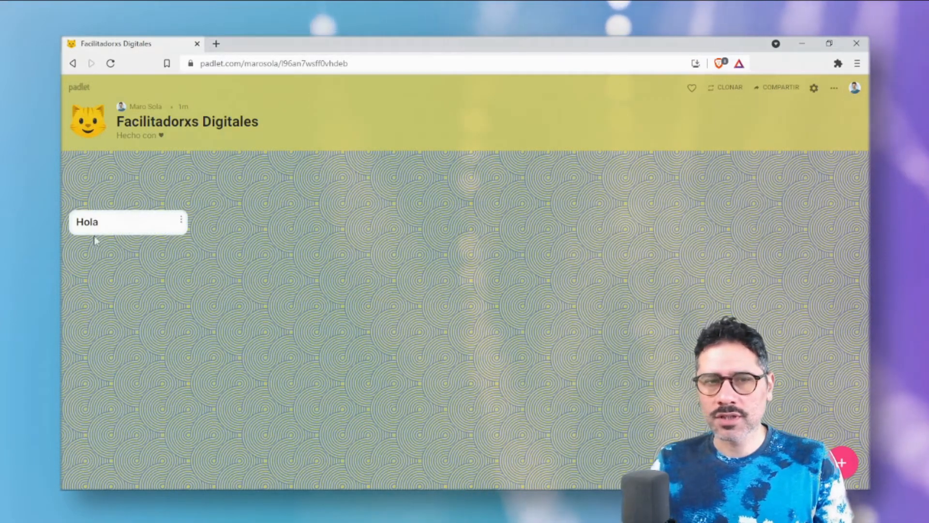
Move the "Hola" post away from the board's left edge and add the description "Esta es una descripción" to it.
drag(116, 226, 330, 213)
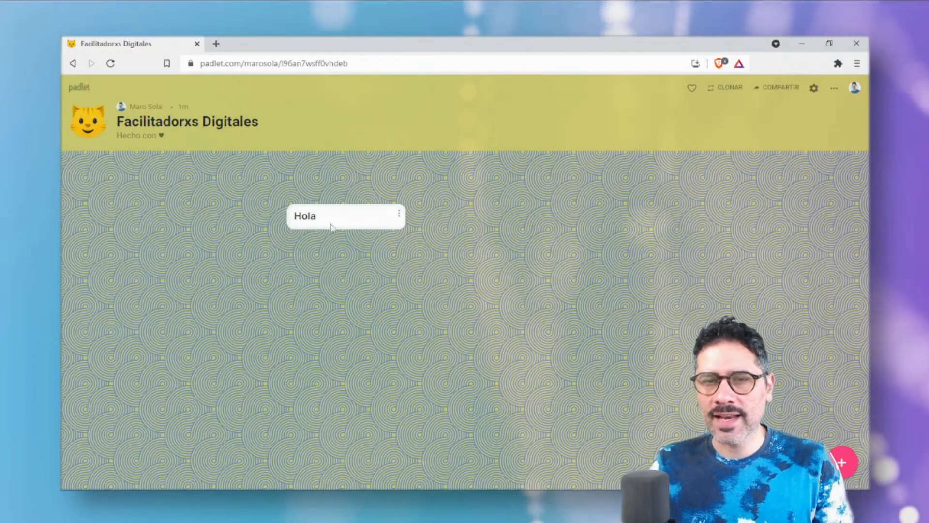
double_click(337, 222)
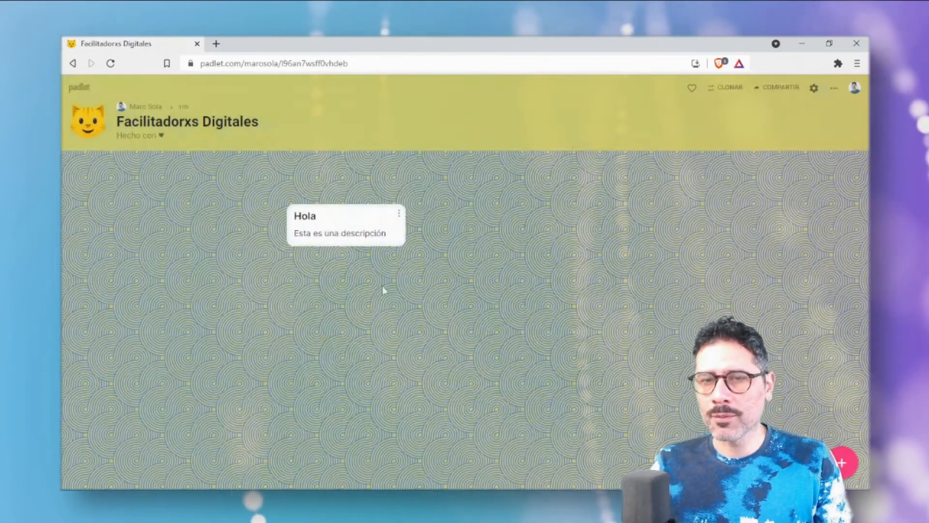
drag(340, 223, 365, 243)
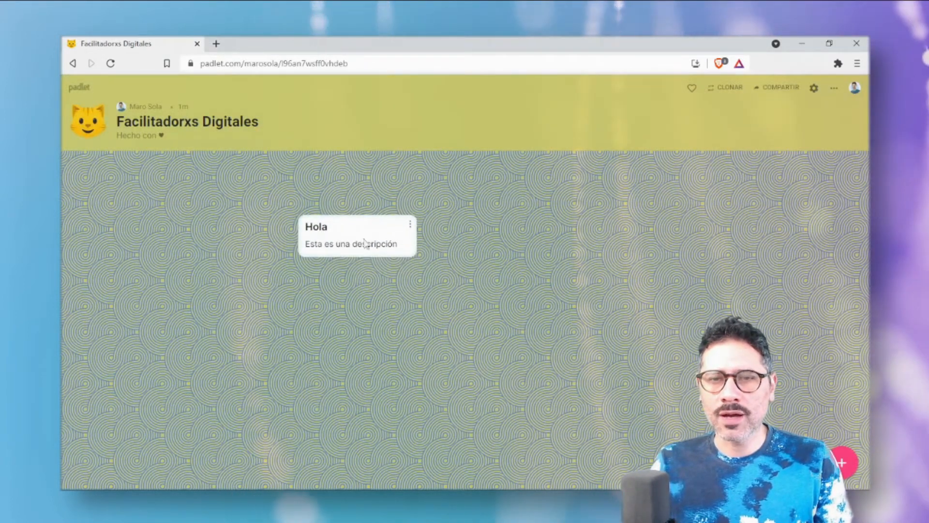
Attach the image "All Voices Heard - YouTube.png" to the "Hola" post, save the update, and shift the post up and left on the board.
double_click(358, 233)
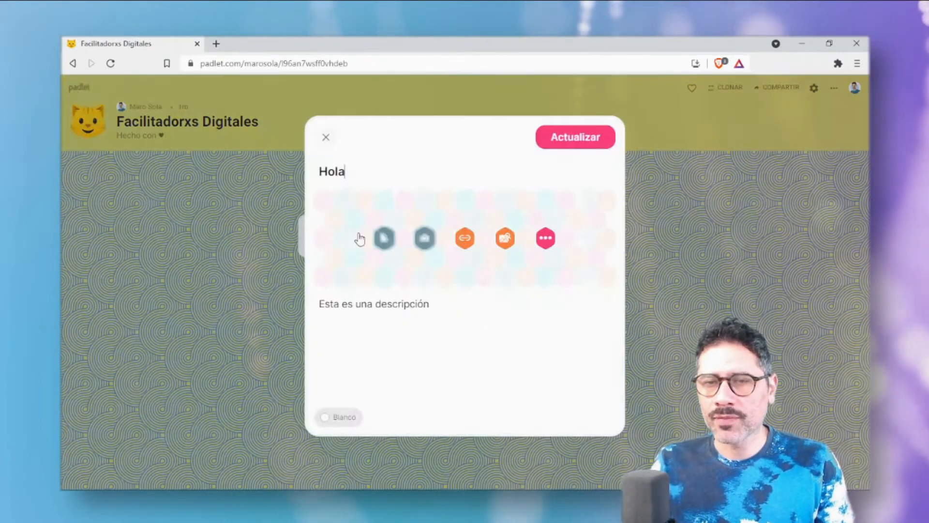
click(385, 238)
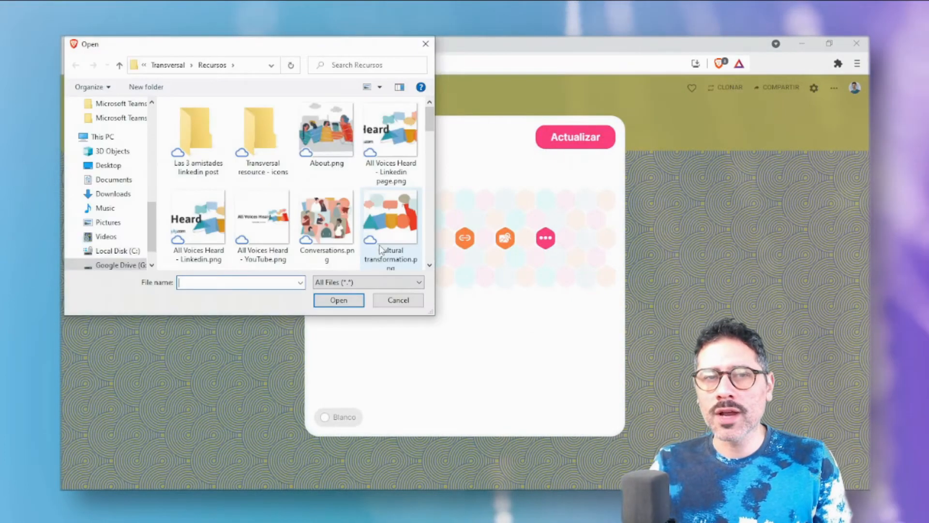
scroll(392, 164, down, 1)
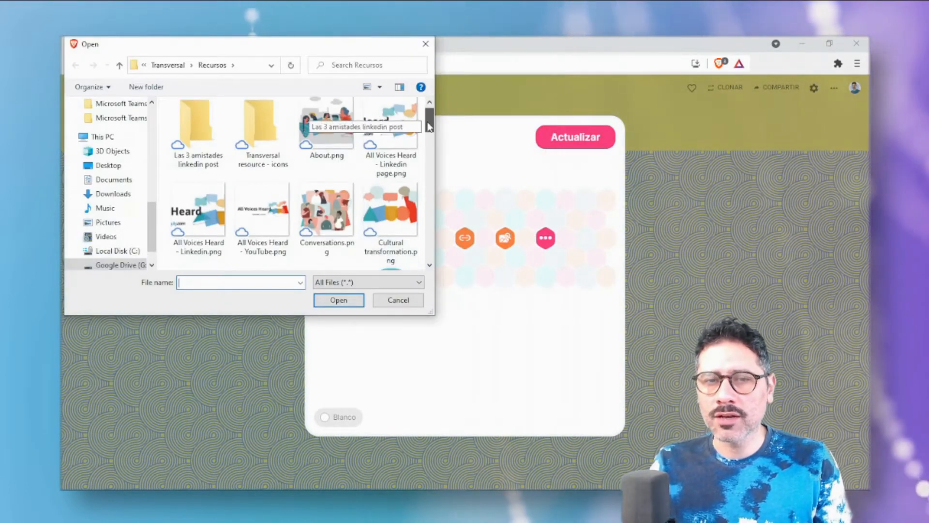
click(244, 210)
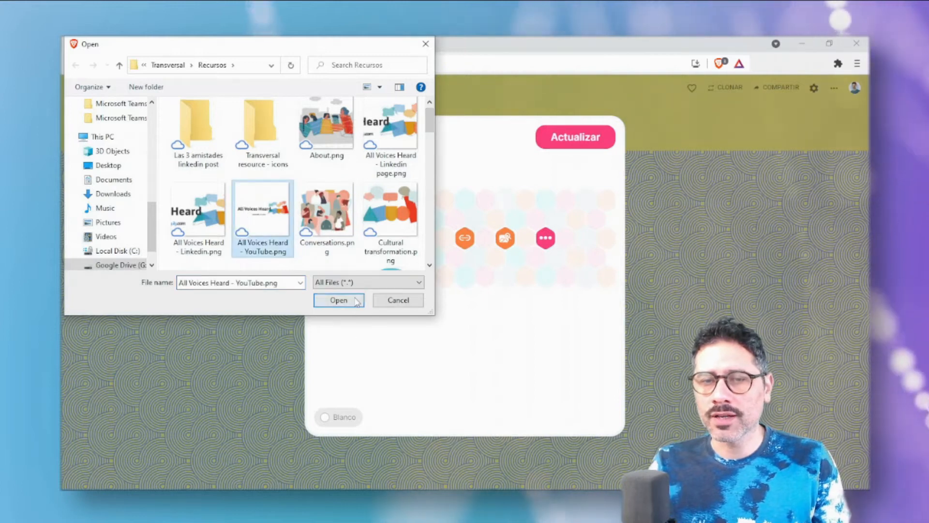
click(339, 301)
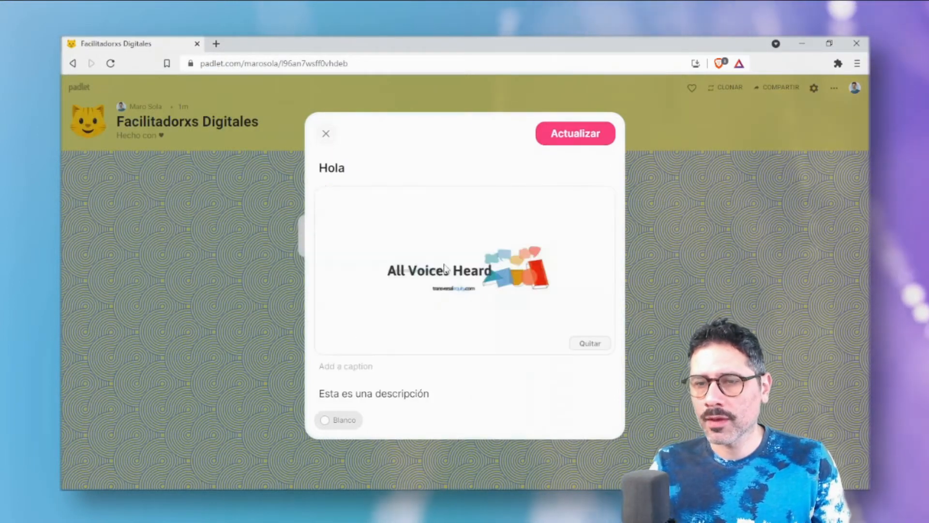
click(573, 137)
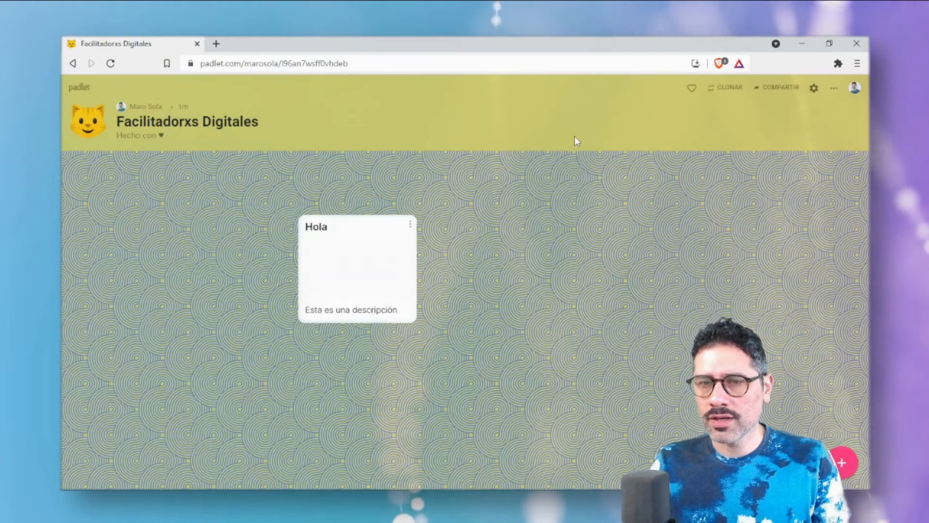
drag(365, 234, 292, 210)
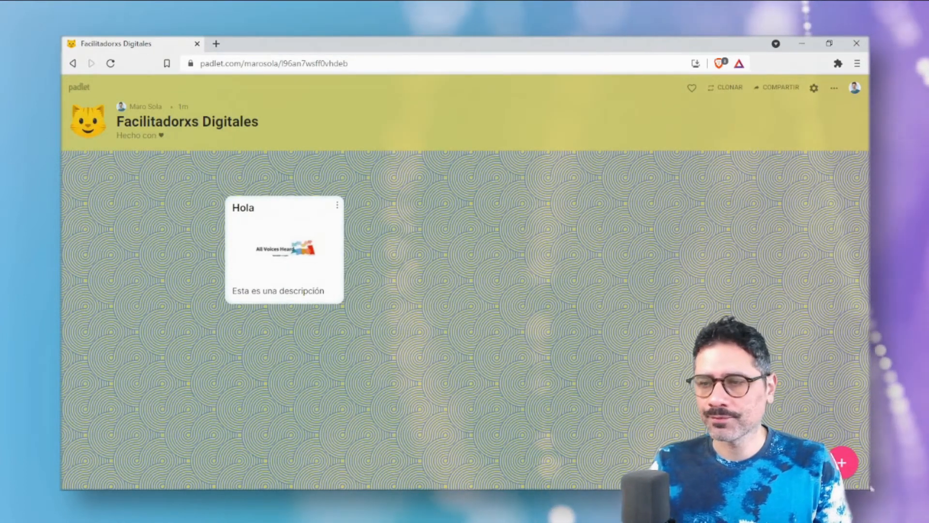
click(841, 460)
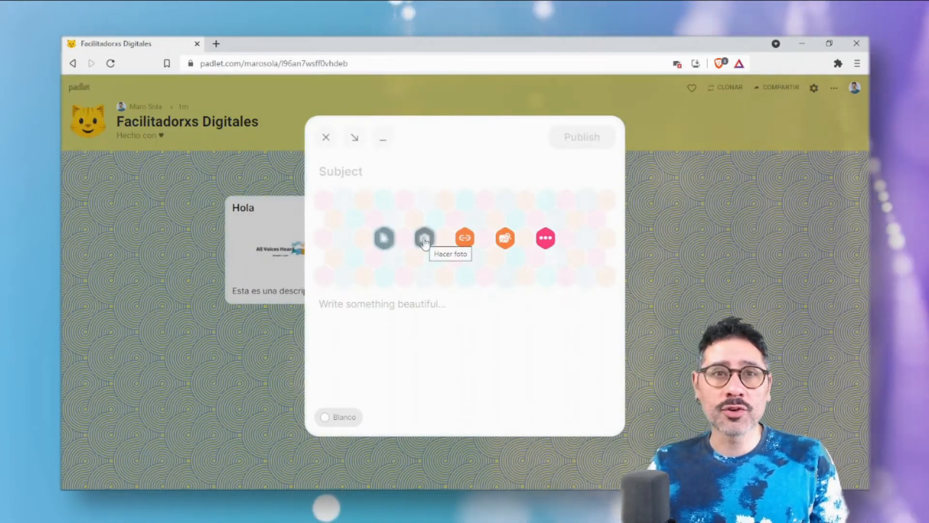
click(465, 239)
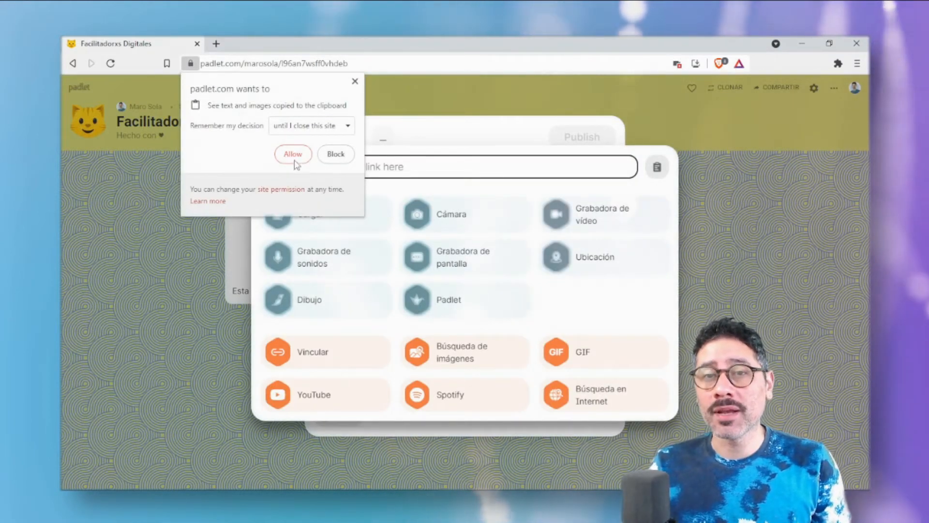
click(297, 154)
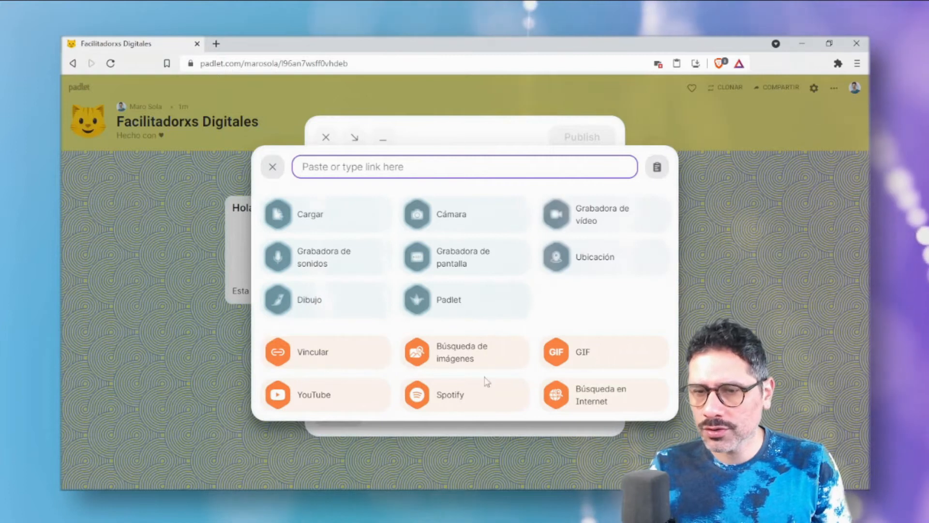
click(311, 399)
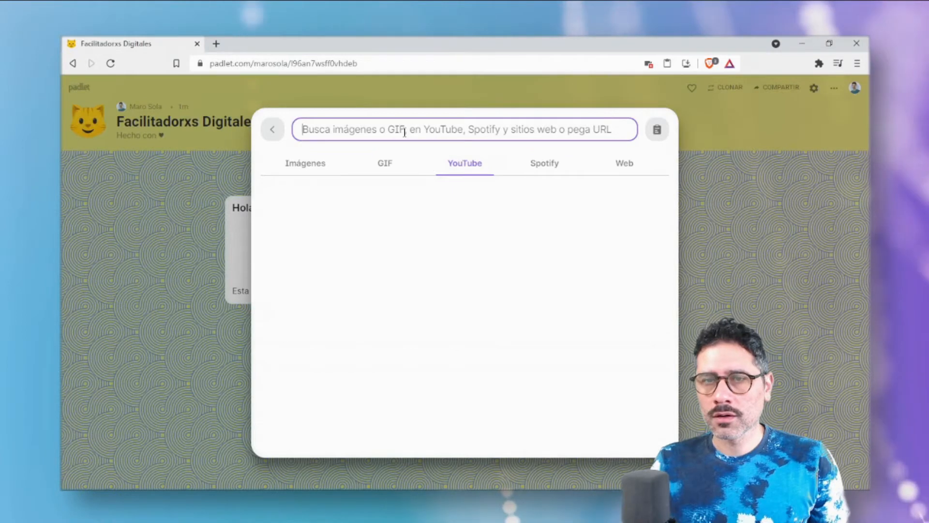
text(https://www.youtube.com/watch?v=9xmsihNv39g)
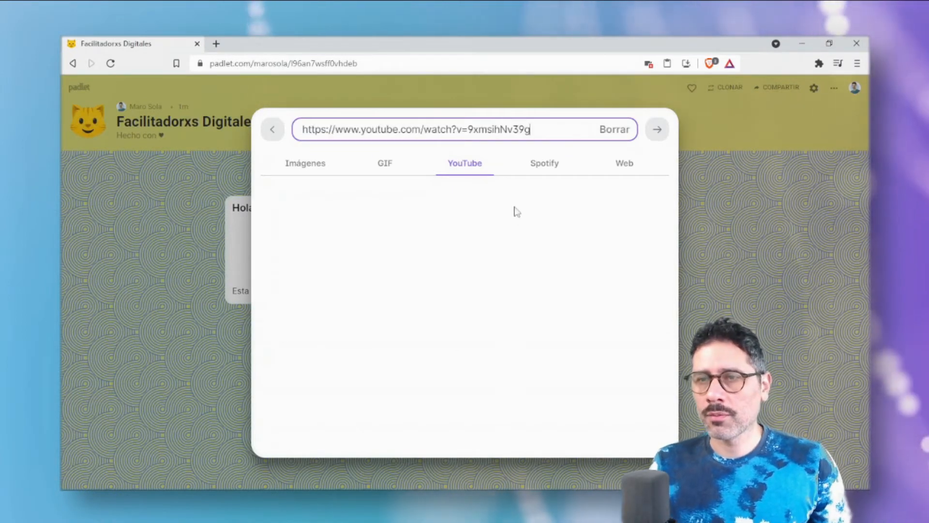
click(658, 130)
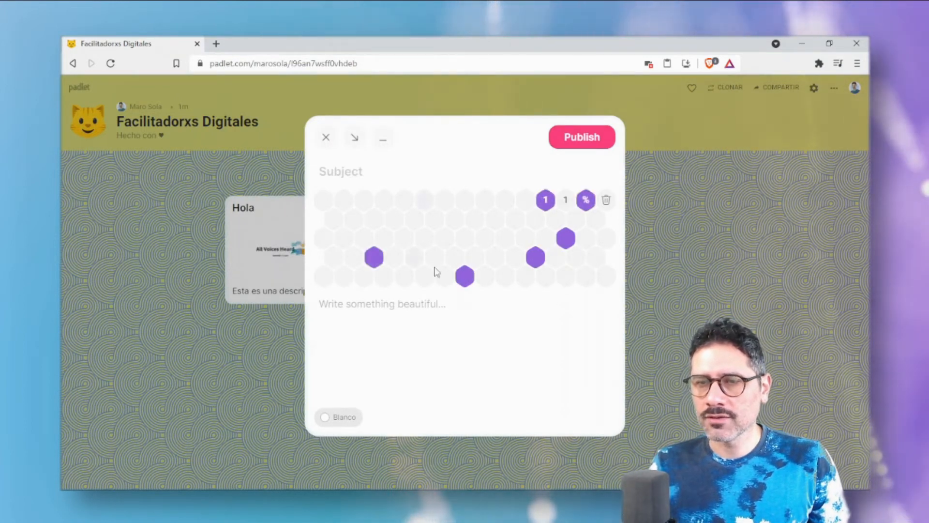
scroll(472, 216, down, 2)
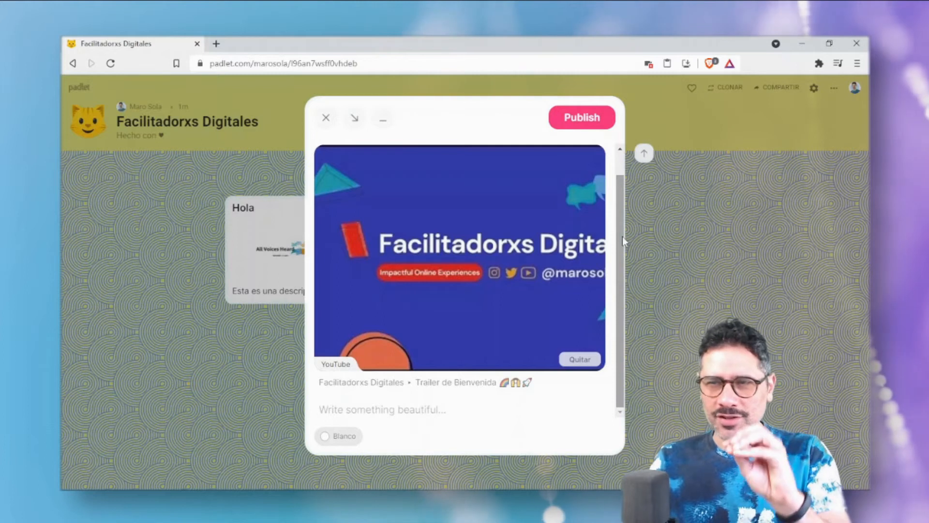
mouse_move(616, 283)
mouse_down()
mouse_move(616, 208)
mouse_move(618, 298)
mouse_up()
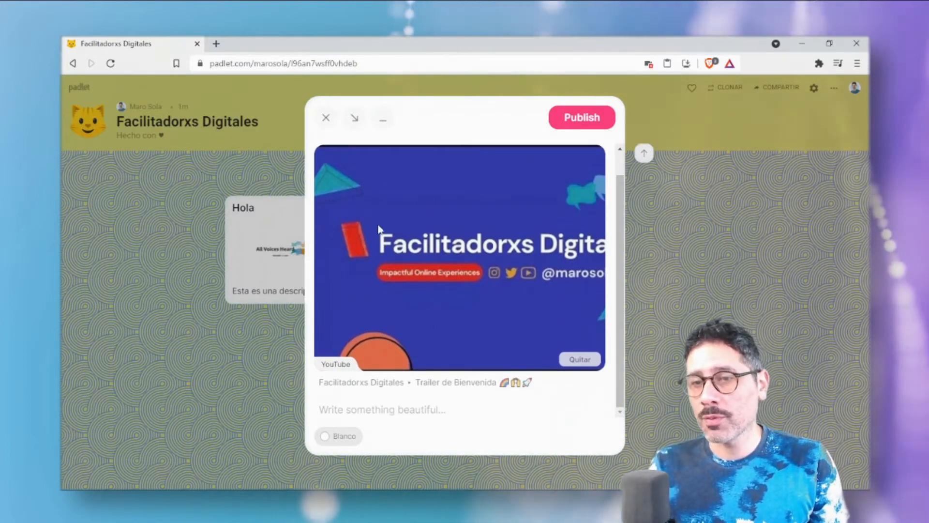
Add the description "Suscribite!" to the YouTube video post and publish it.
click(433, 413)
text(Suscribite!)
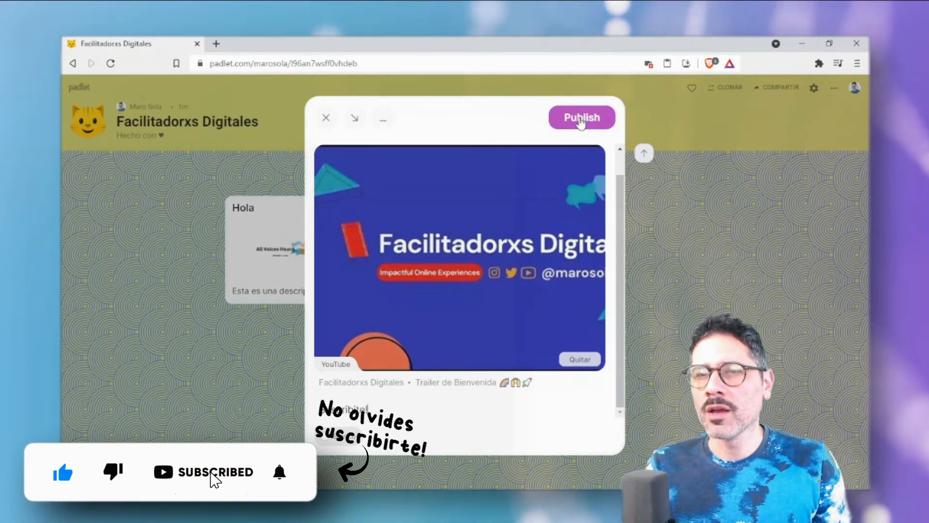
click(581, 119)
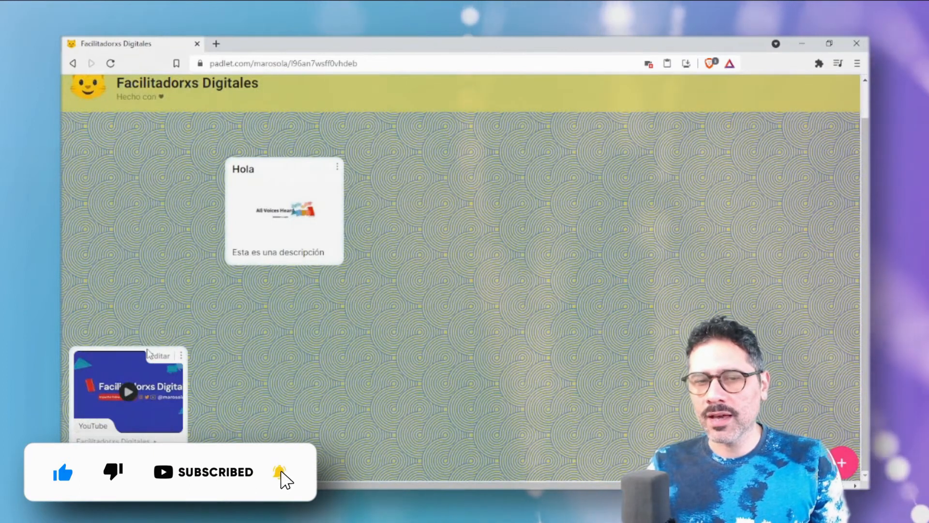
Move the YouTube video post beside the "Hola" post, against the board's left edge, and check its editor without making changes.
drag(165, 410, 490, 231)
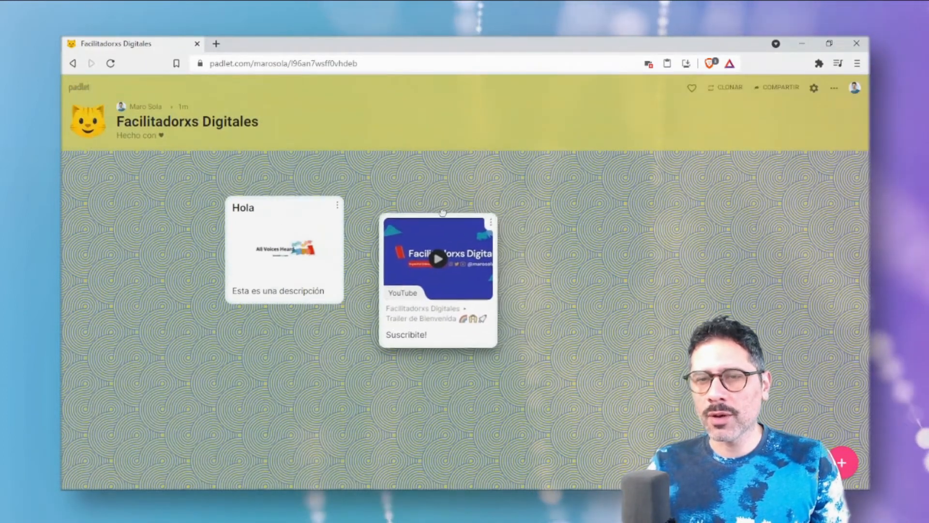
drag(391, 296, 89, 290)
double_click(161, 322)
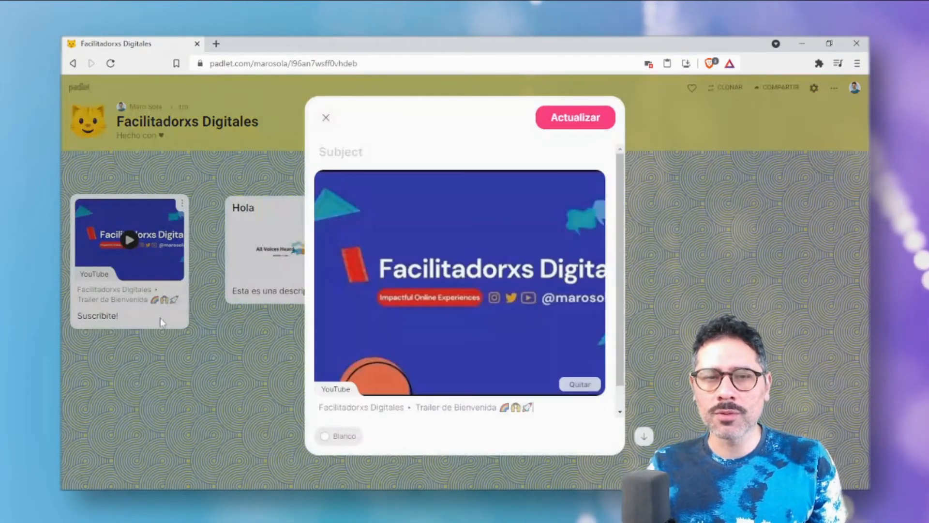
click(326, 120)
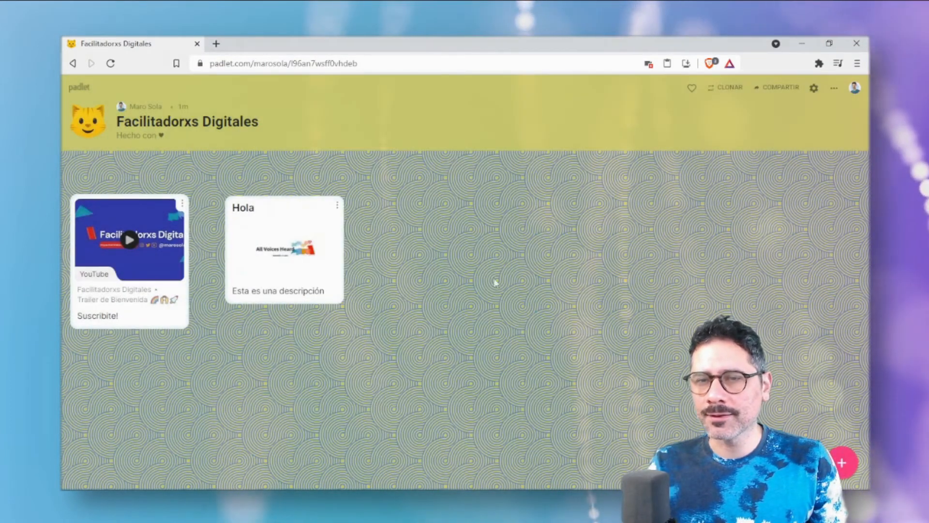
Start a new post and attach a desk calendar photo from an image search for "calendario".
click(842, 460)
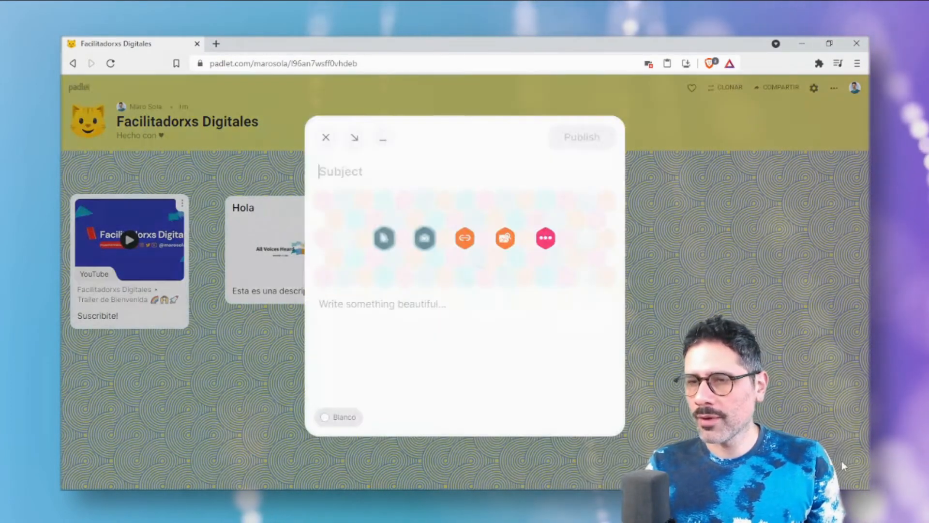
click(505, 238)
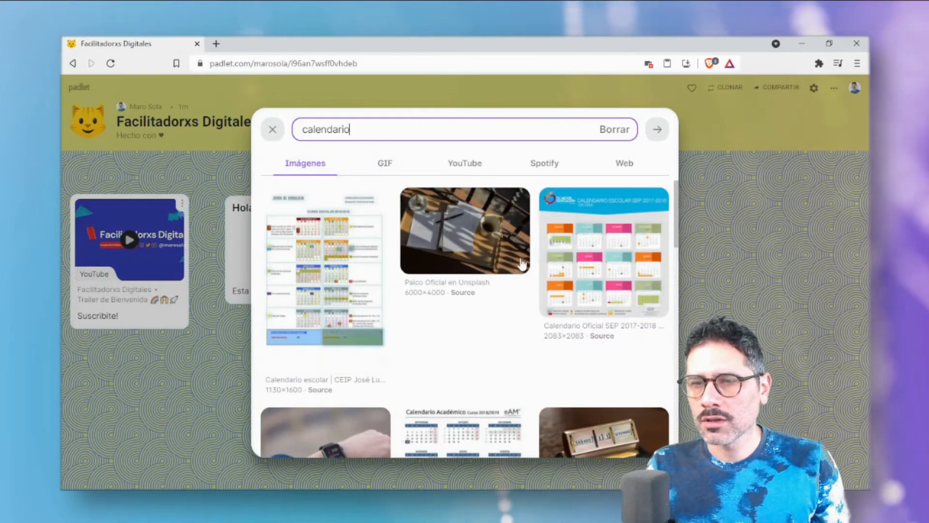
scroll(670, 263, down, 4)
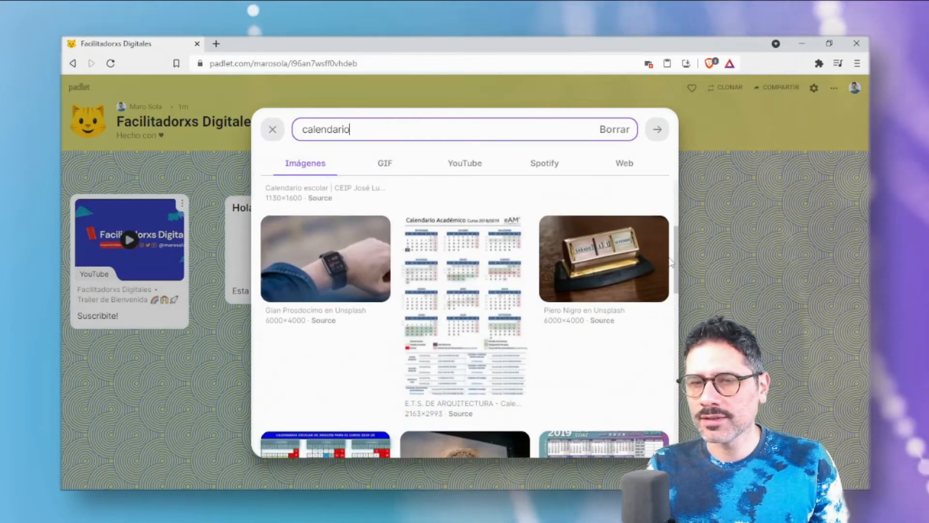
scroll(671, 266, down, 3)
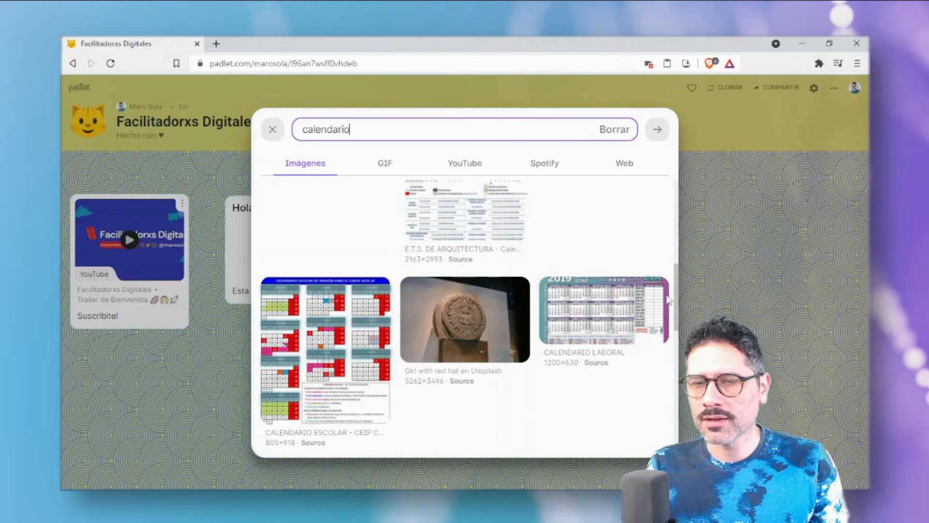
scroll(669, 299, down, 3)
click(349, 258)
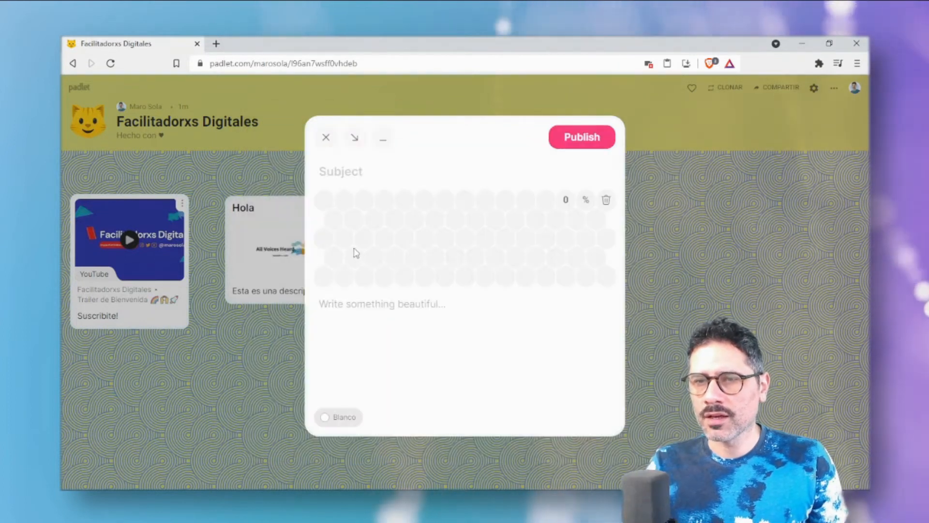
click(362, 239)
click(364, 276)
click(545, 238)
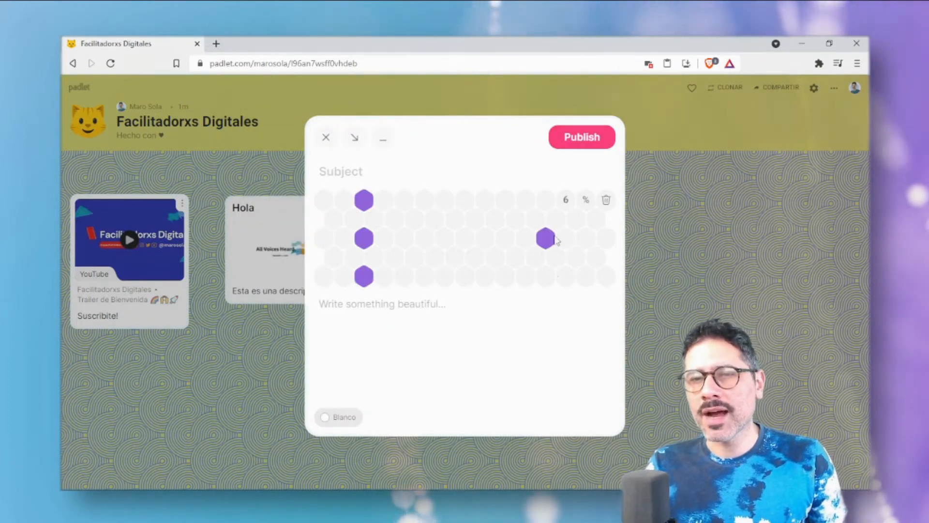
click(475, 257)
click(404, 200)
click(444, 200)
click(394, 257)
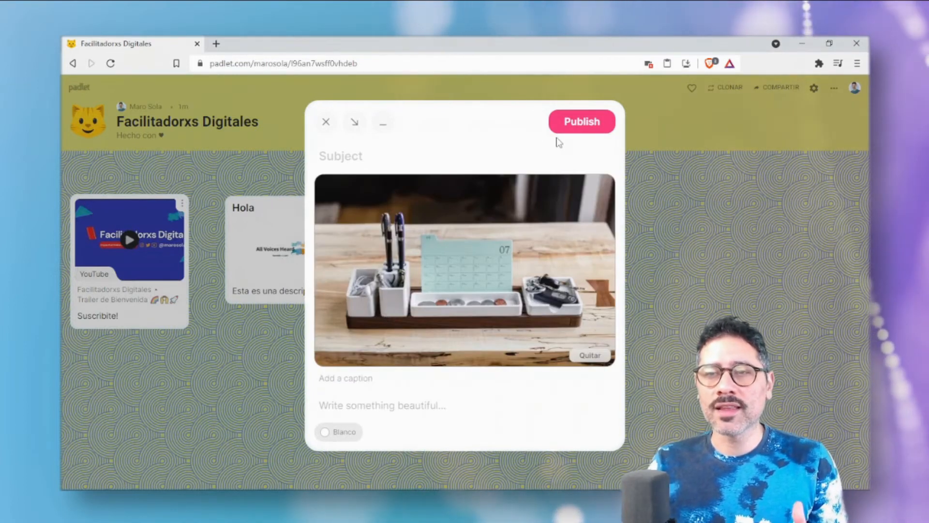
Publish the desk calendar photo post and place it to the right of the "Hola" post.
click(566, 125)
drag(116, 464, 421, 261)
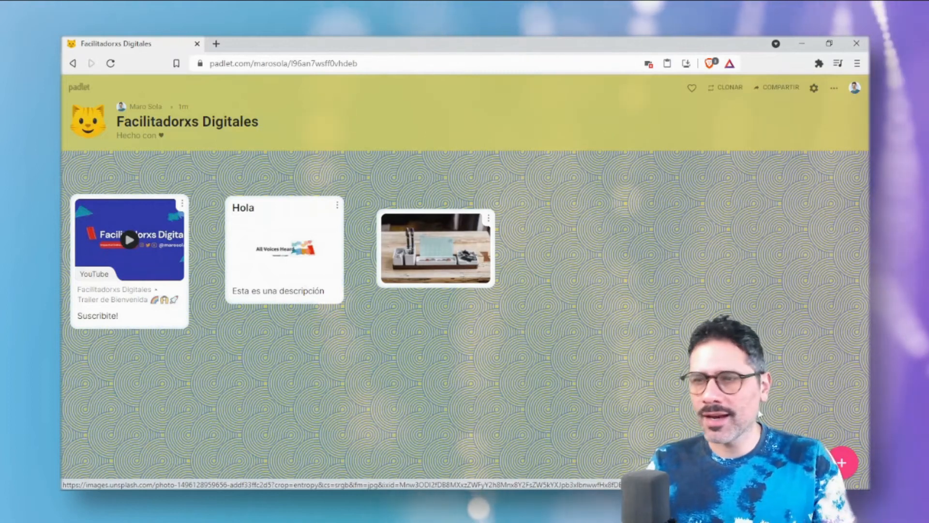
Start a new post and attach the GIF of a white cat lying on its back from a GIF search for "cat".
click(846, 465)
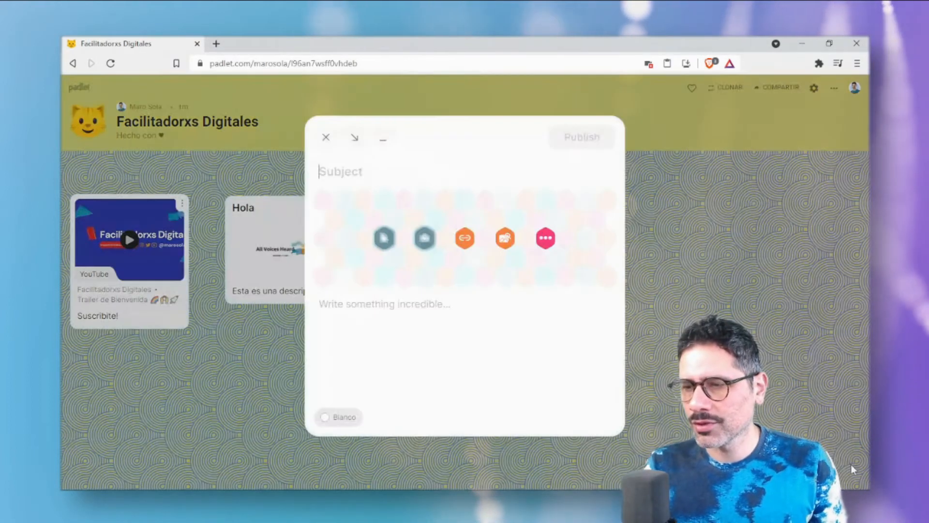
click(545, 239)
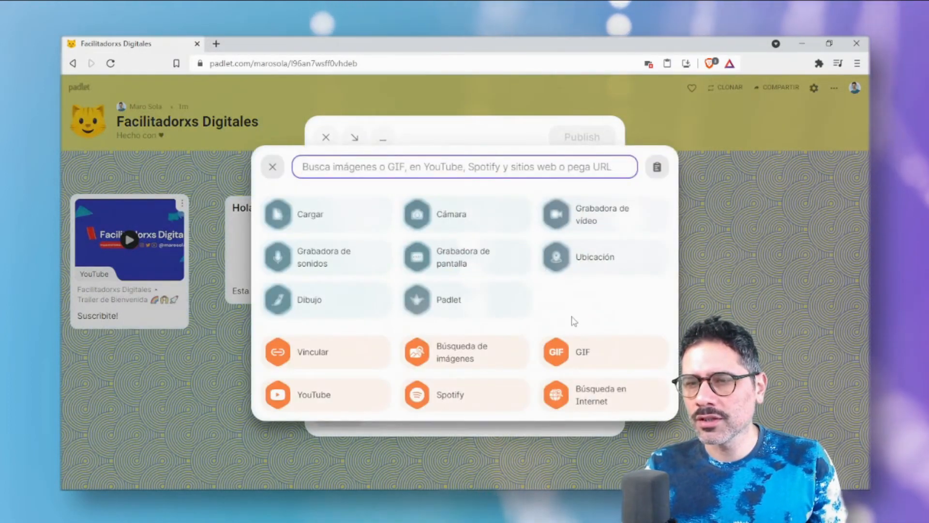
click(581, 359)
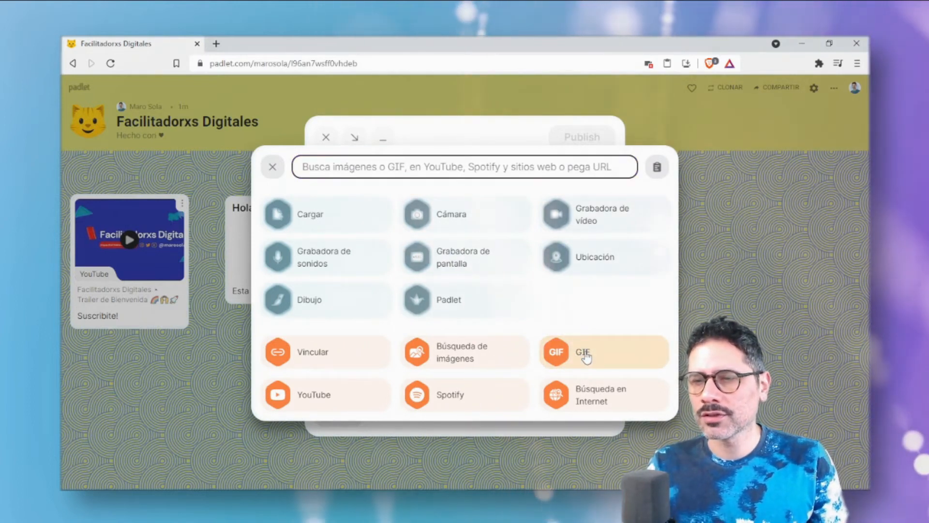
text(cat)
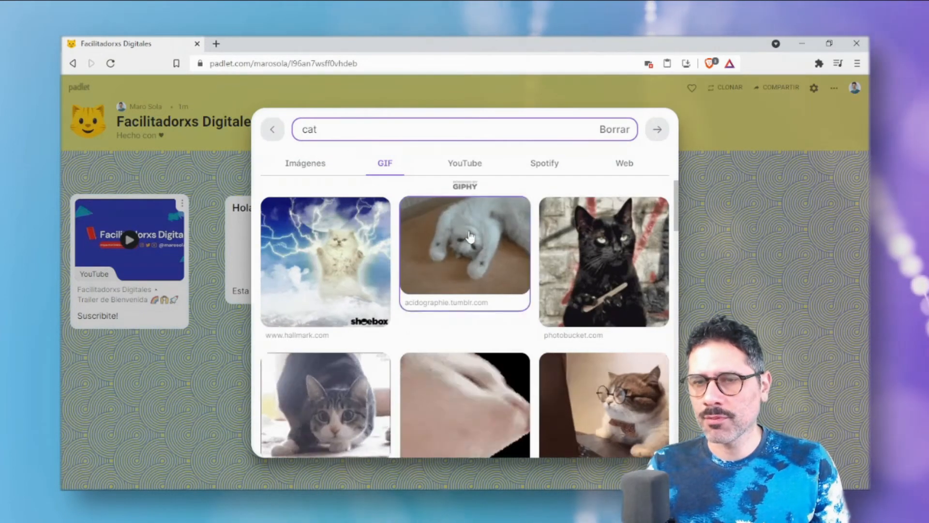
click(489, 248)
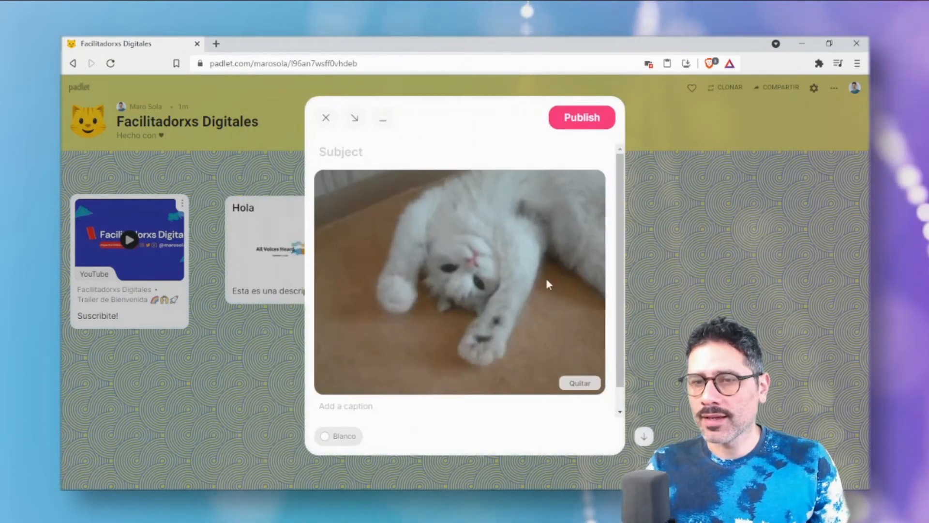
Publish the cat GIF post and place it below the "Hola" post, moving the desk calendar photo post slightly higher on the board.
click(587, 135)
drag(122, 436, 272, 366)
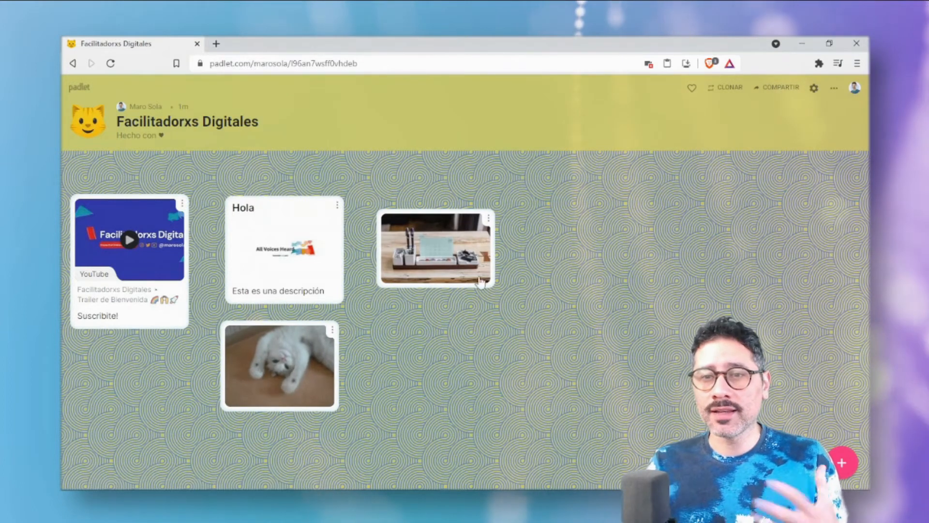
drag(436, 247, 430, 202)
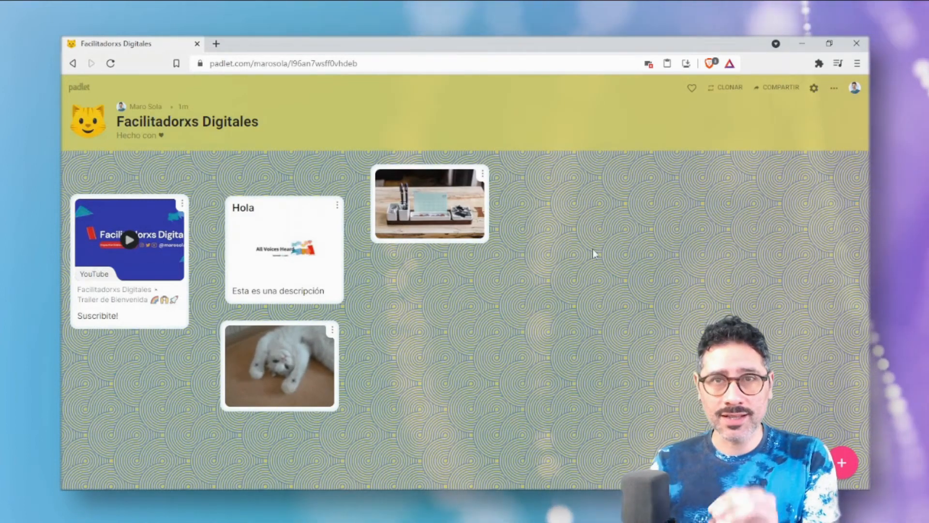
View the member invitation form in the board's sharing options and copy the board's link to the clipboard.
click(778, 88)
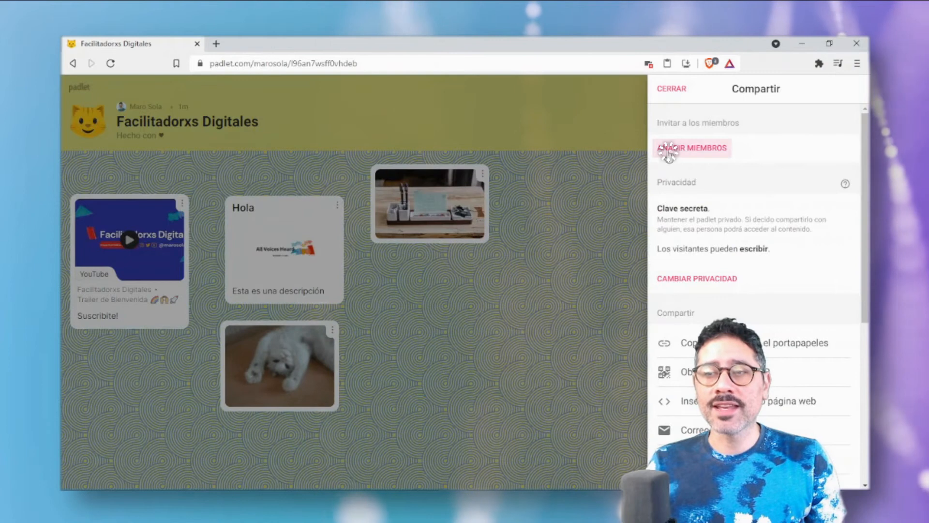
click(699, 159)
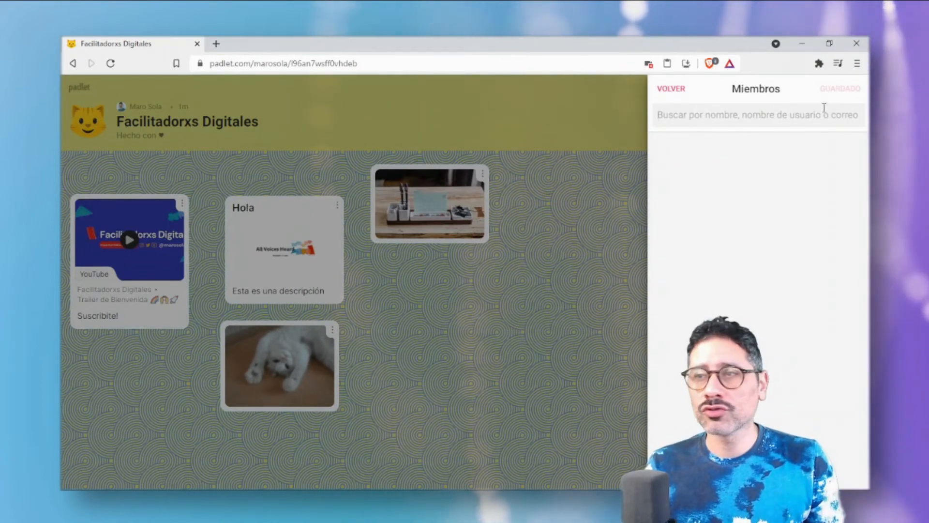
click(673, 90)
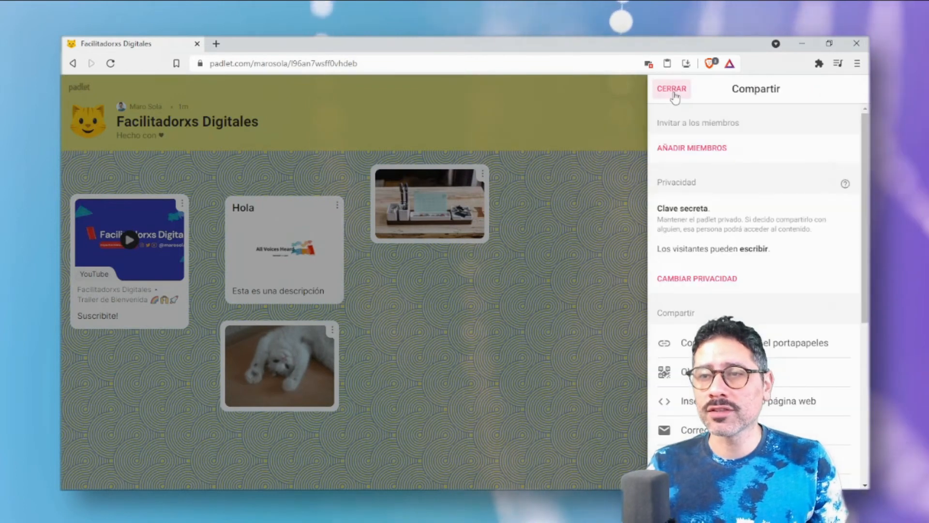
scroll(859, 228, down, 3)
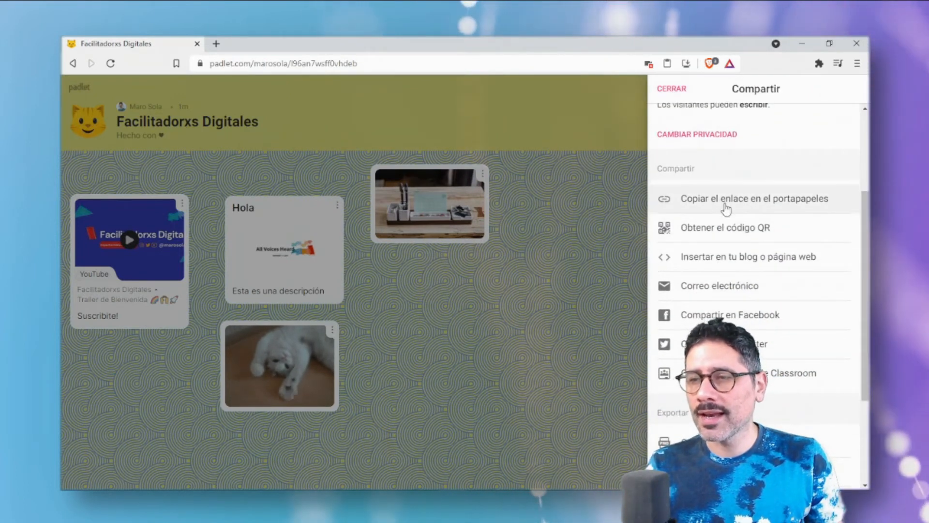
click(752, 202)
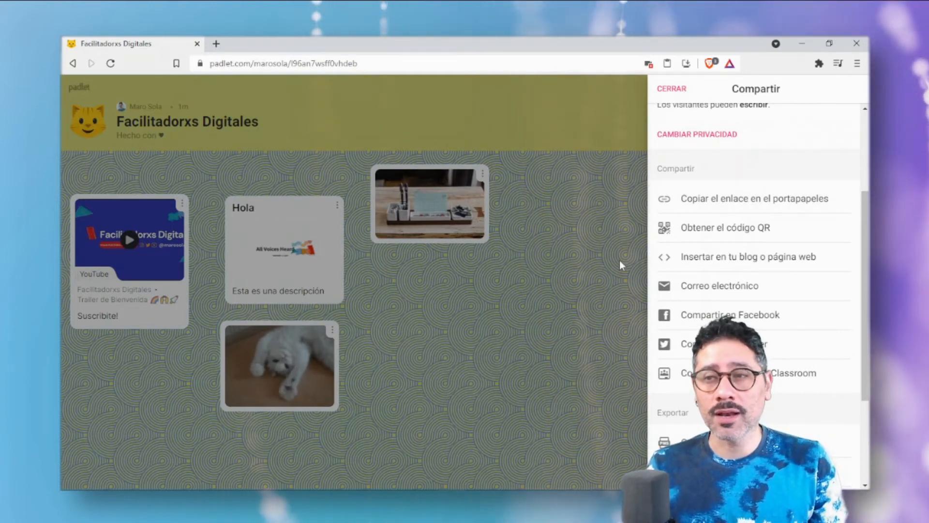
Copy the board's web address and paste it into the address bar of a new browser tab, returning to the board without loading it.
click(216, 43)
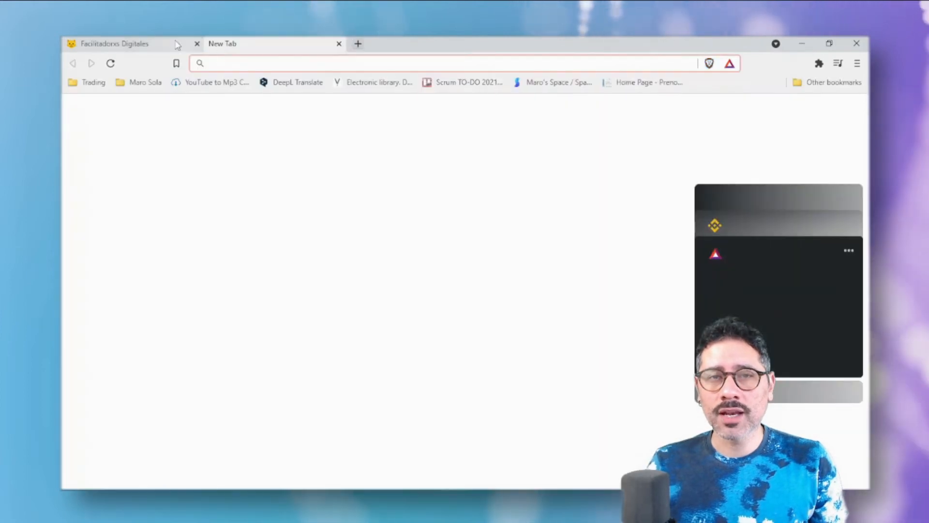
key(ctrl+shift+Tab)
click(271, 65)
key(ctrl+c)
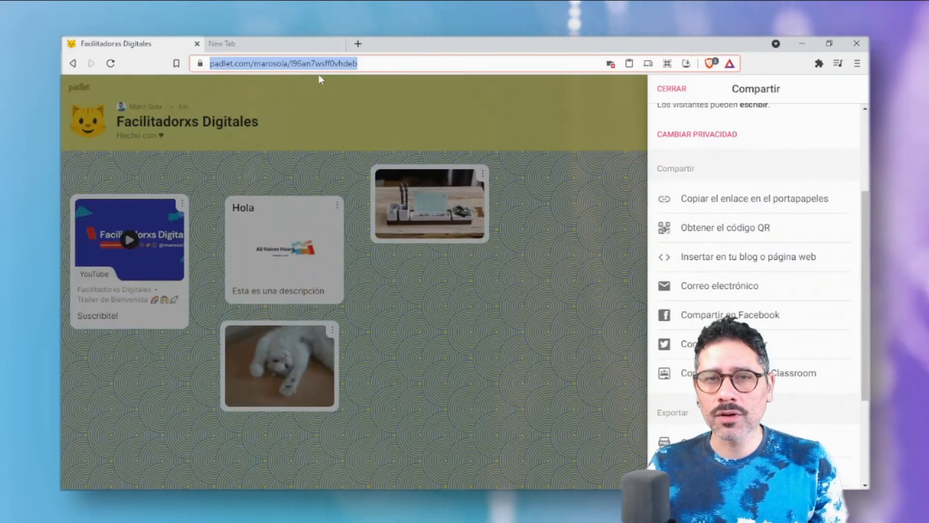
click(289, 45)
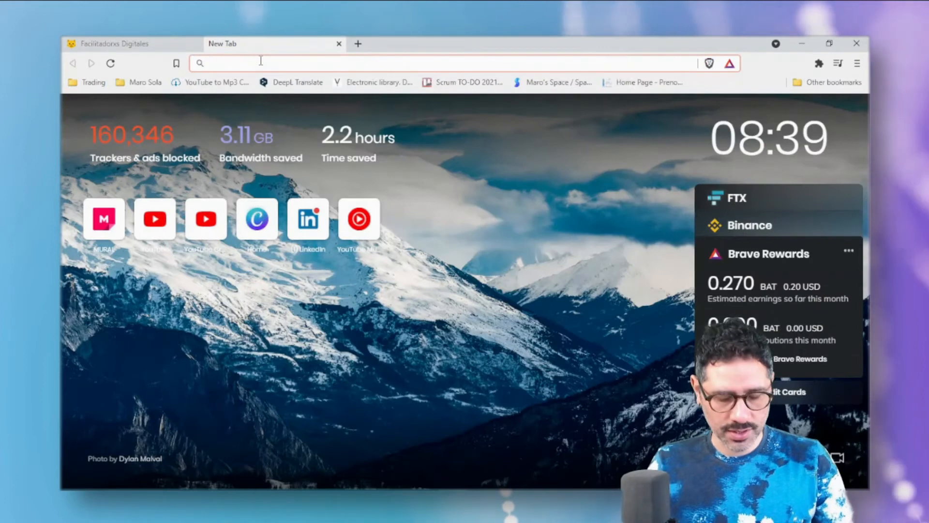
key(ctrl+v)
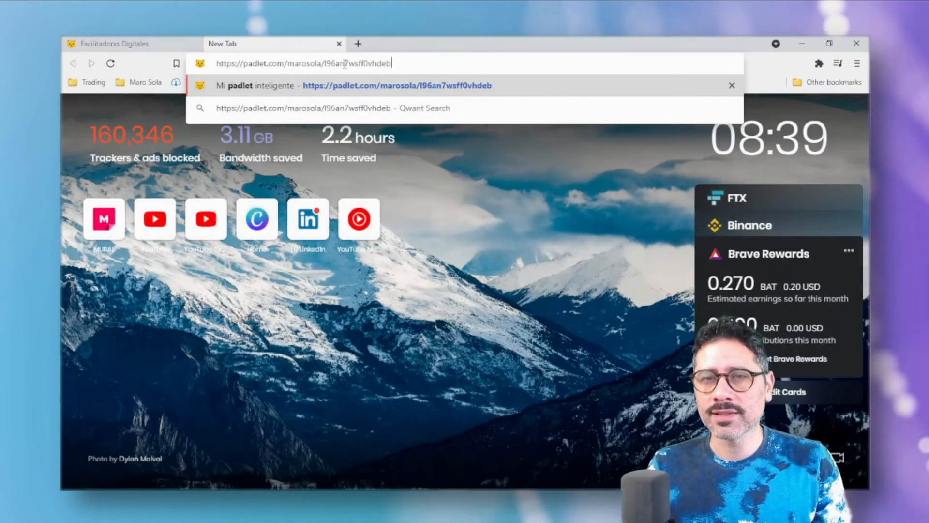
click(157, 48)
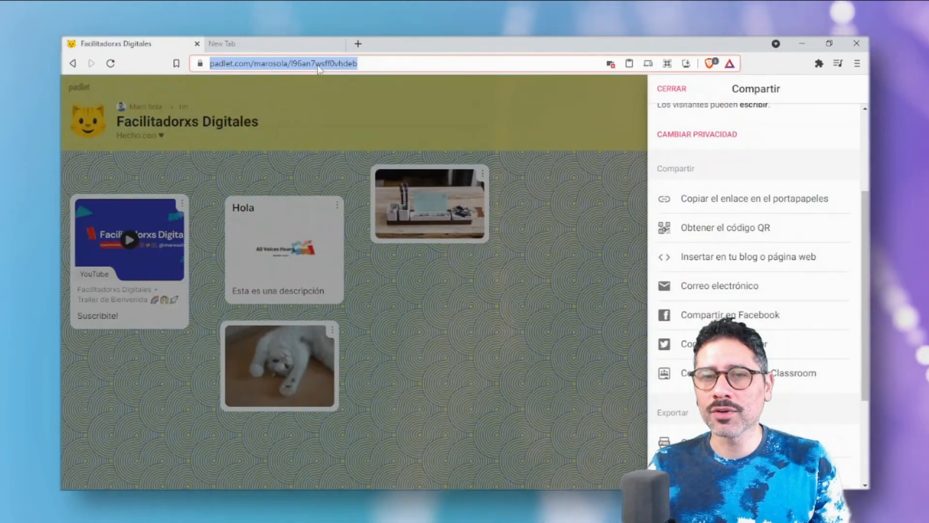
Open the board's privacy settings and display the visitor permission choices.
scroll(650, 233, up, 3)
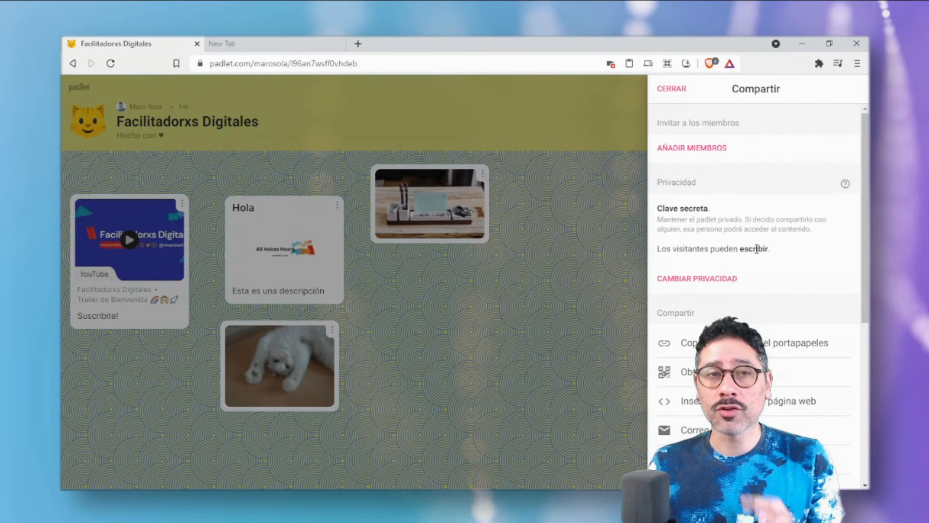
click(706, 284)
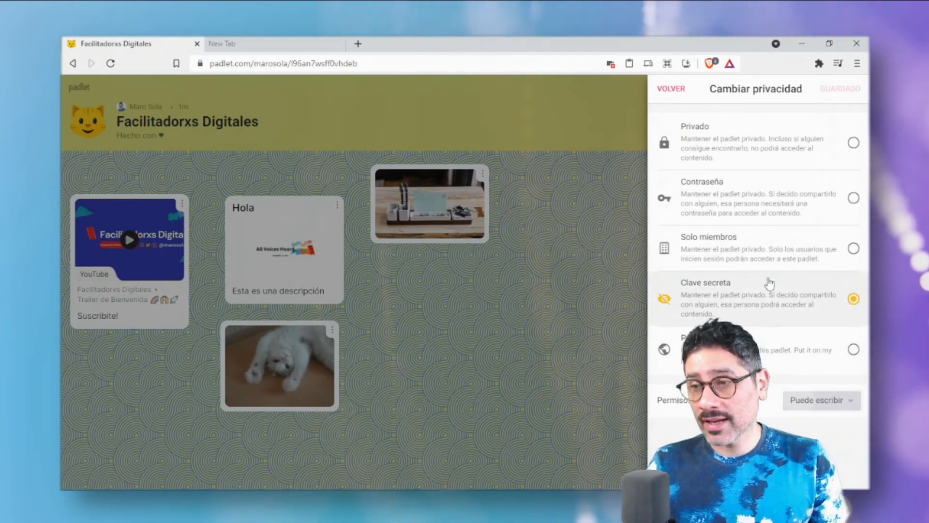
click(818, 402)
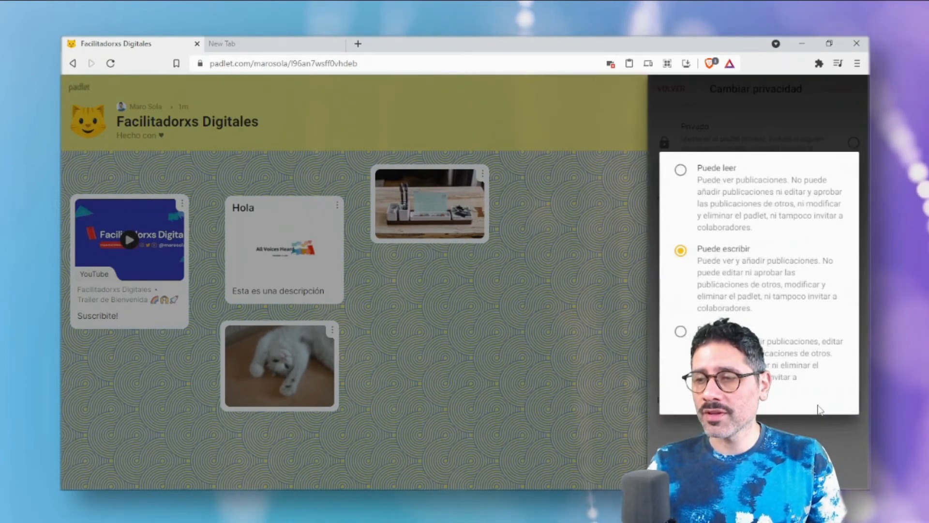